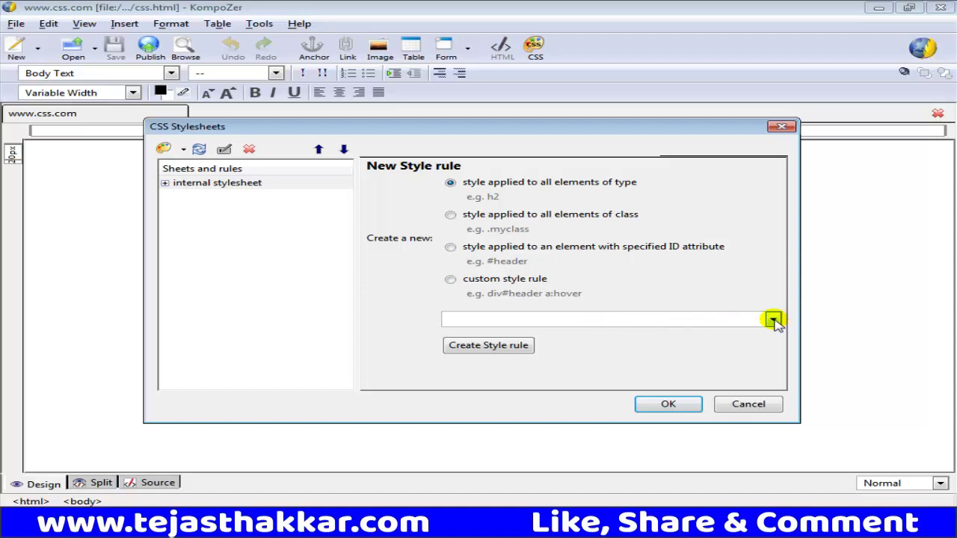
- Create a new style rule applied to all h1 (Heading 1) elements
{"action": "left_click", "coordinate": [772, 319]}
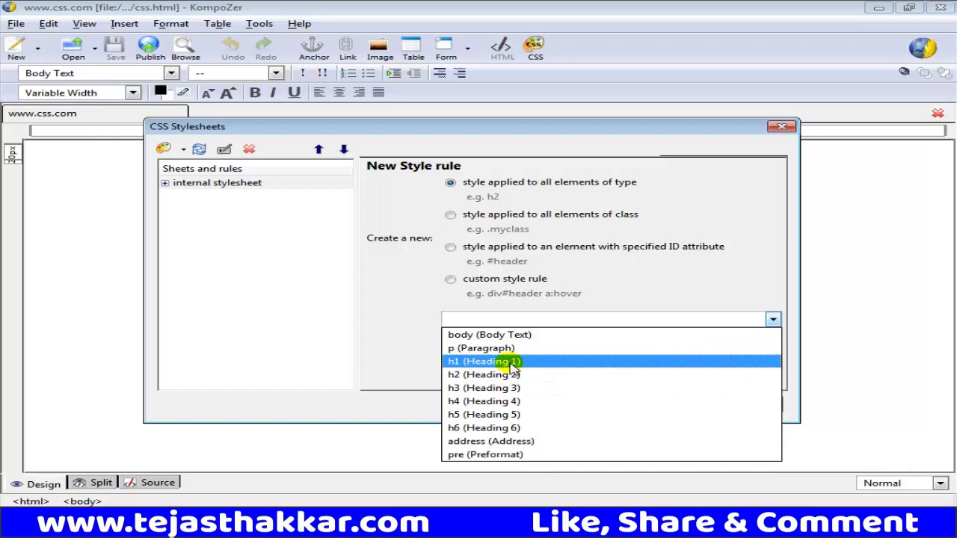
{"action": "left_click", "coordinate": [486, 362]}
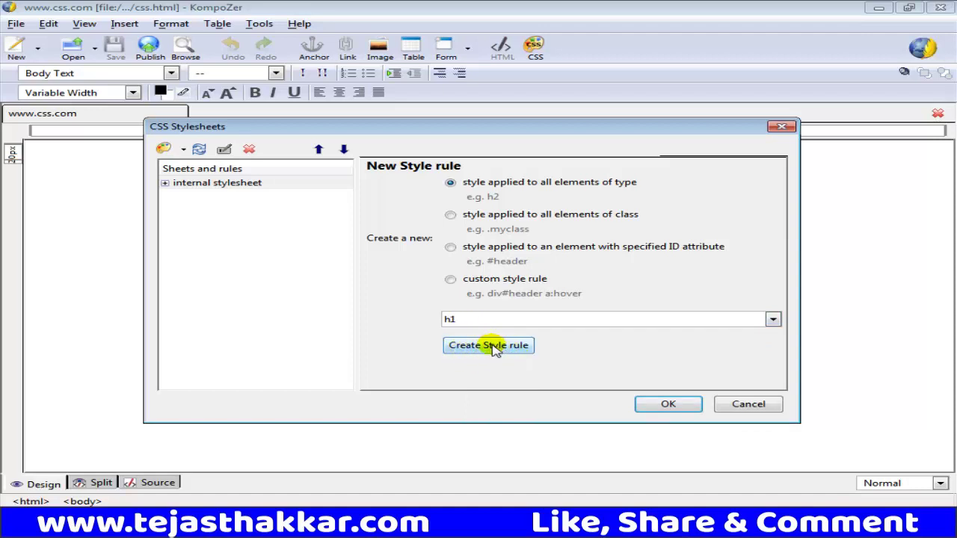
{"action": "left_click", "coordinate": [493, 348]}
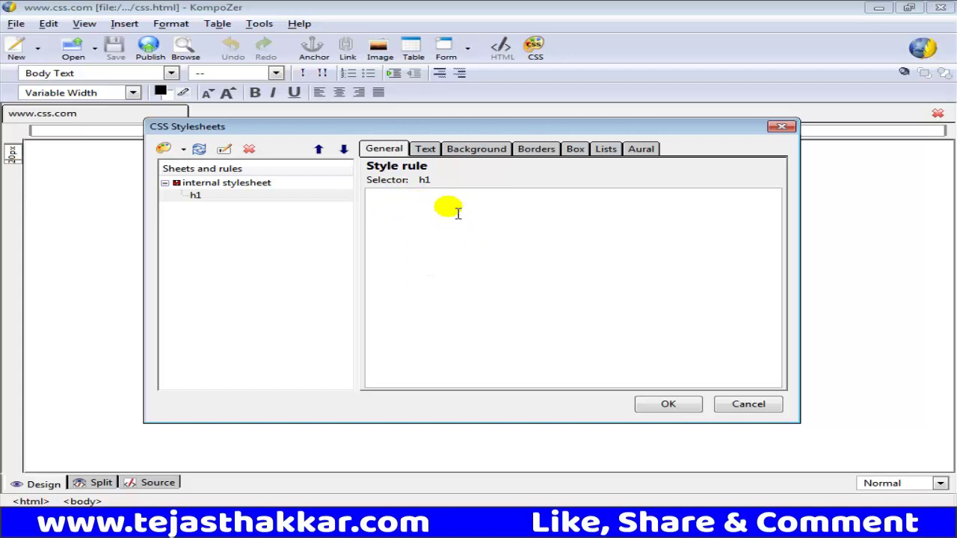
- Set the h1 rule's font family to the predefined Arial, Helvetica, sans-serif
{"action": "left_click", "coordinate": [427, 151]}
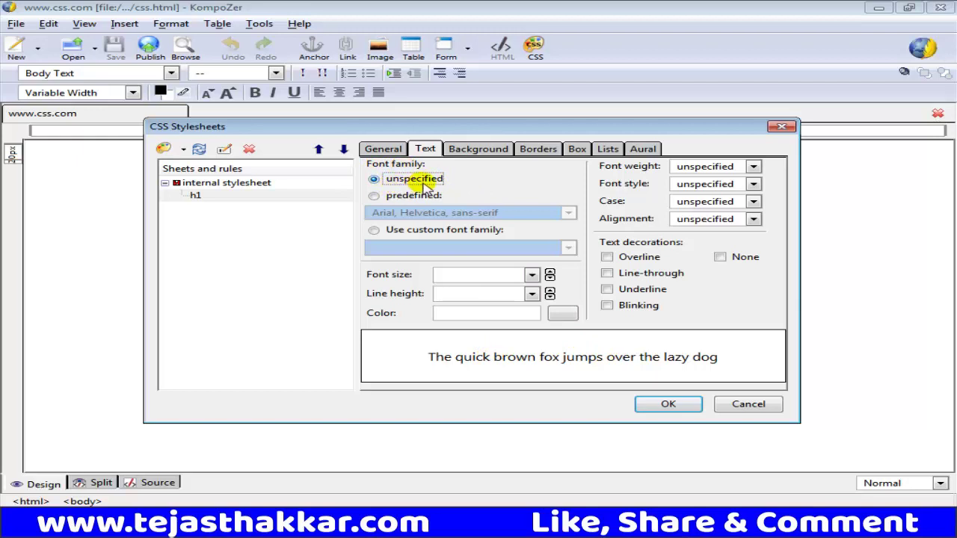
{"action": "left_click", "coordinate": [375, 197]}
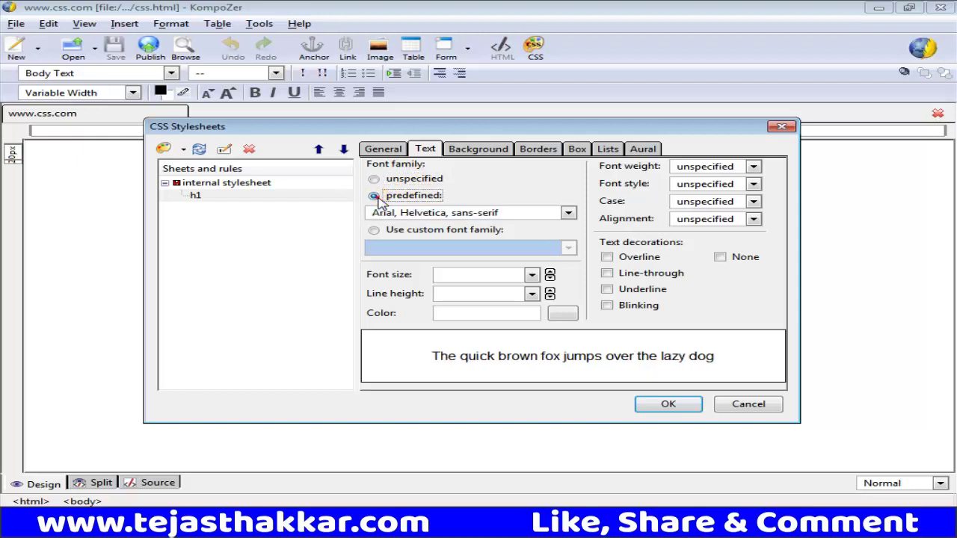
{"action": "left_click", "coordinate": [569, 215]}
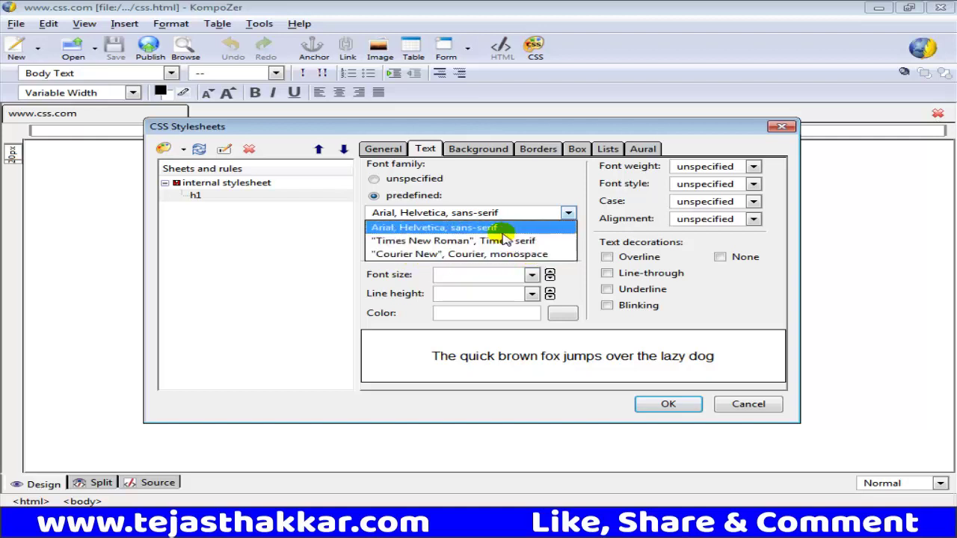
{"action": "left_click", "coordinate": [456, 233]}
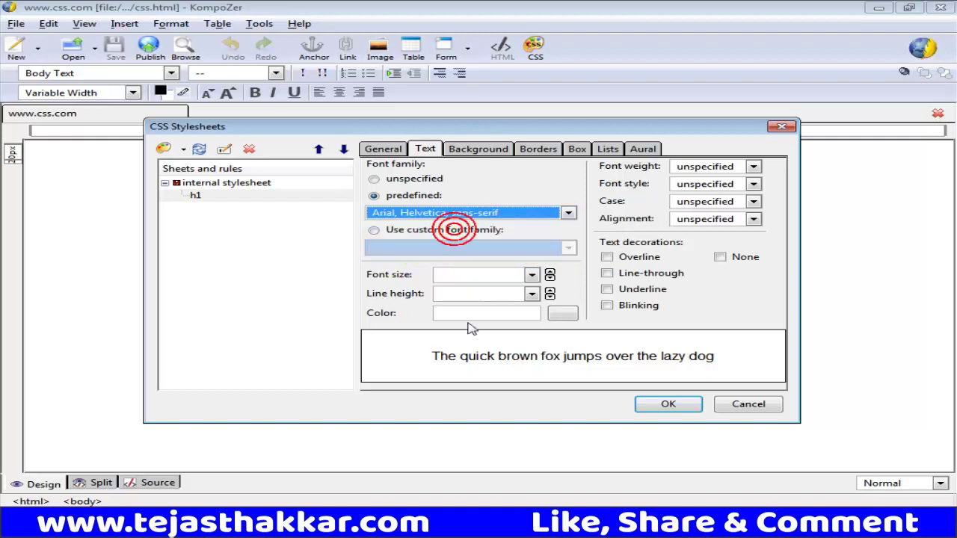
- Try the predefined Times New Roman and Courier New font families for h1, and return to Arial, Helvetica, sans-serif
{"action": "left_click", "coordinate": [484, 213]}
{"action": "left_click", "coordinate": [459, 241]}
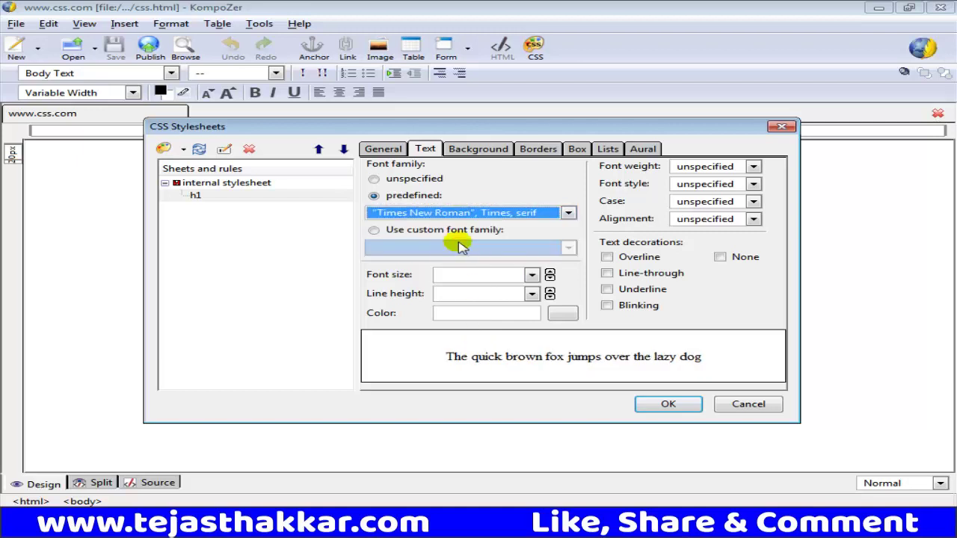
{"action": "left_click", "coordinate": [459, 213]}
{"action": "left_click", "coordinate": [459, 254]}
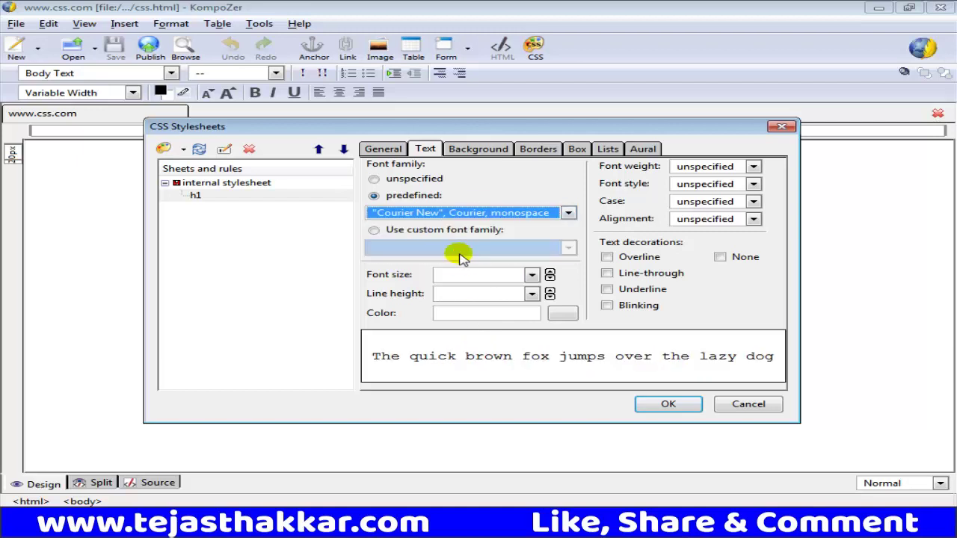
{"action": "left_click", "coordinate": [461, 213]}
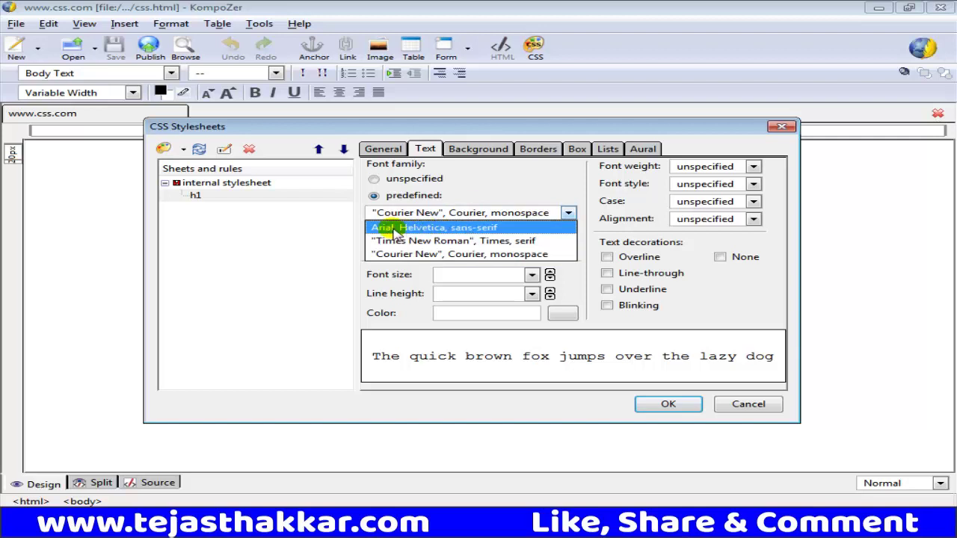
{"action": "left_click", "coordinate": [466, 228]}
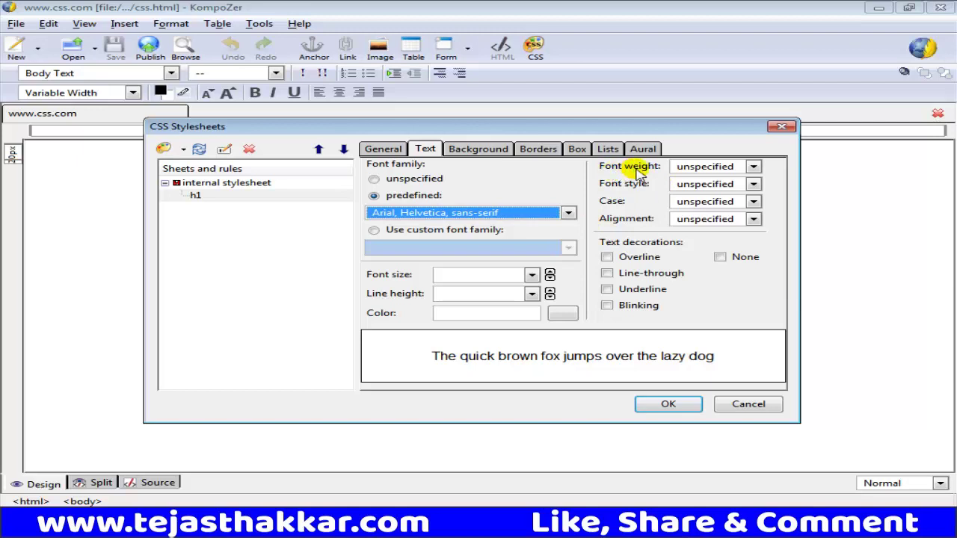
- Set the h1 font weight to Bold and the font style to Italic
{"action": "left_click", "coordinate": [752, 168]}
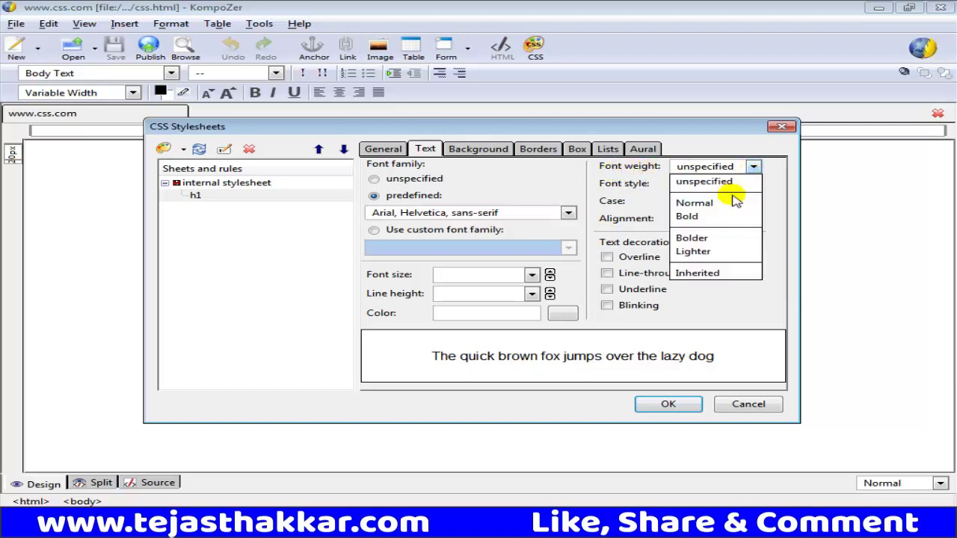
{"action": "left_click", "coordinate": [694, 217]}
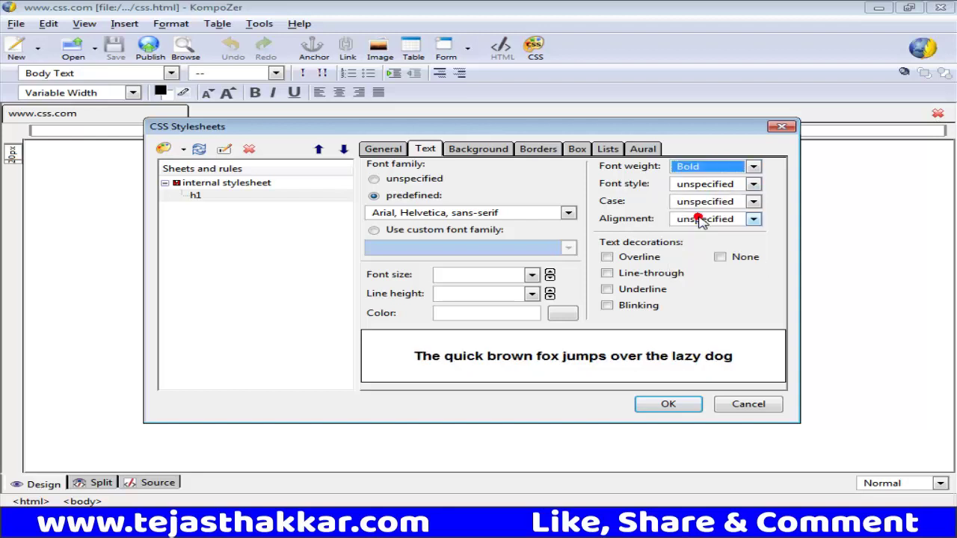
{"action": "left_click", "coordinate": [752, 184]}
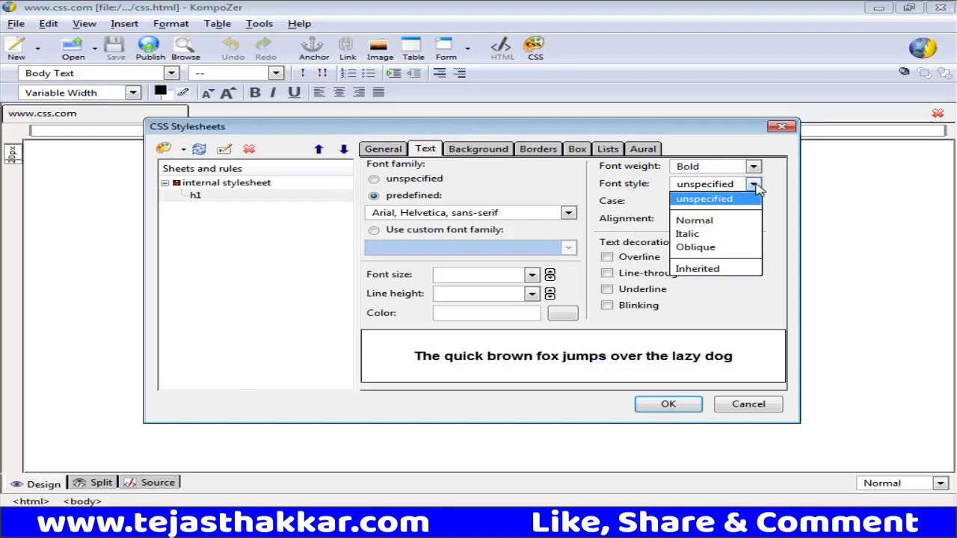
{"action": "left_click", "coordinate": [695, 233]}
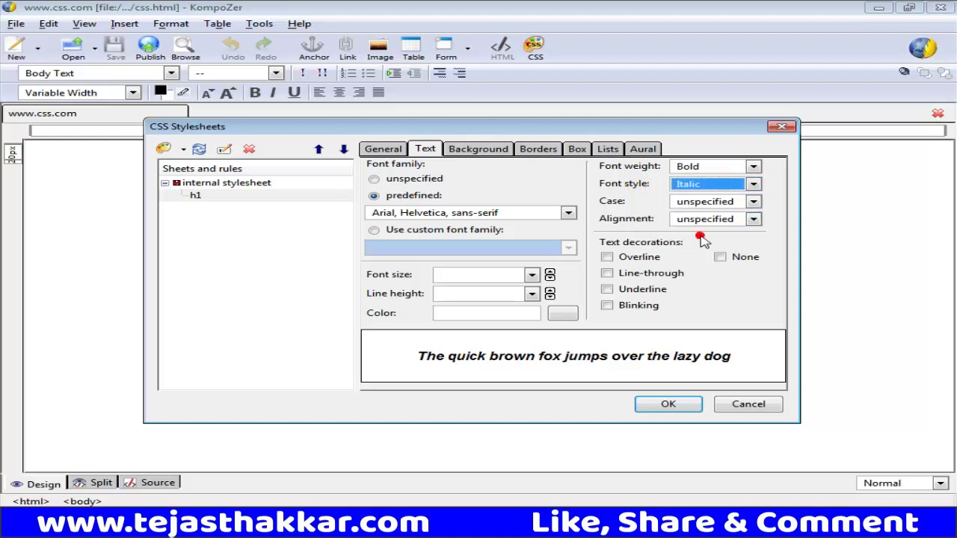
- Set the h1 text case to Upper case and the alignment to Center
{"action": "left_click", "coordinate": [753, 201]}
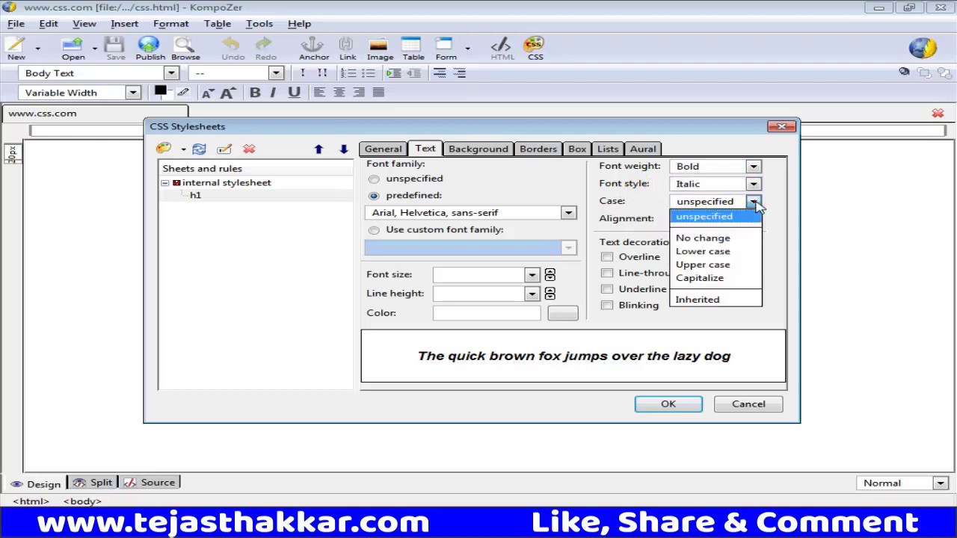
{"action": "left_click", "coordinate": [739, 265]}
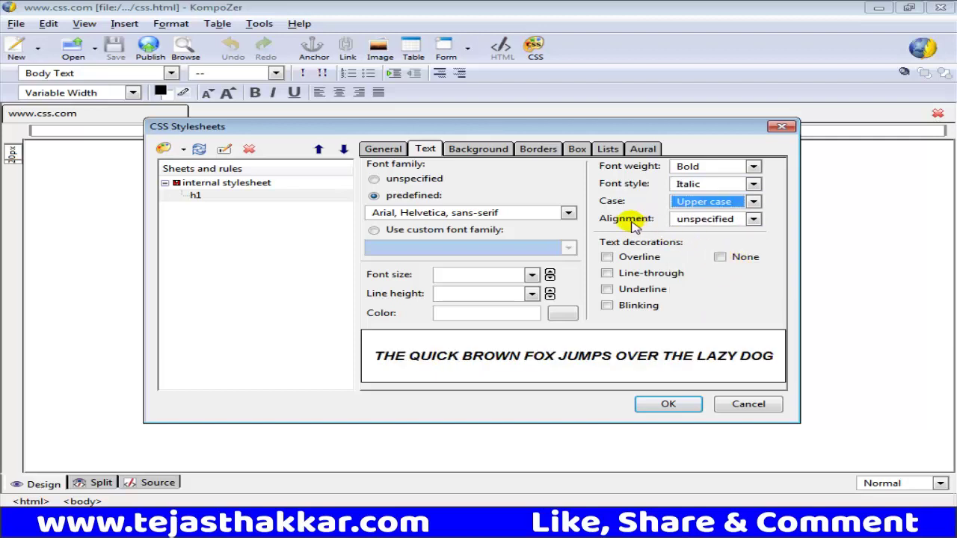
{"action": "left_click", "coordinate": [754, 219]}
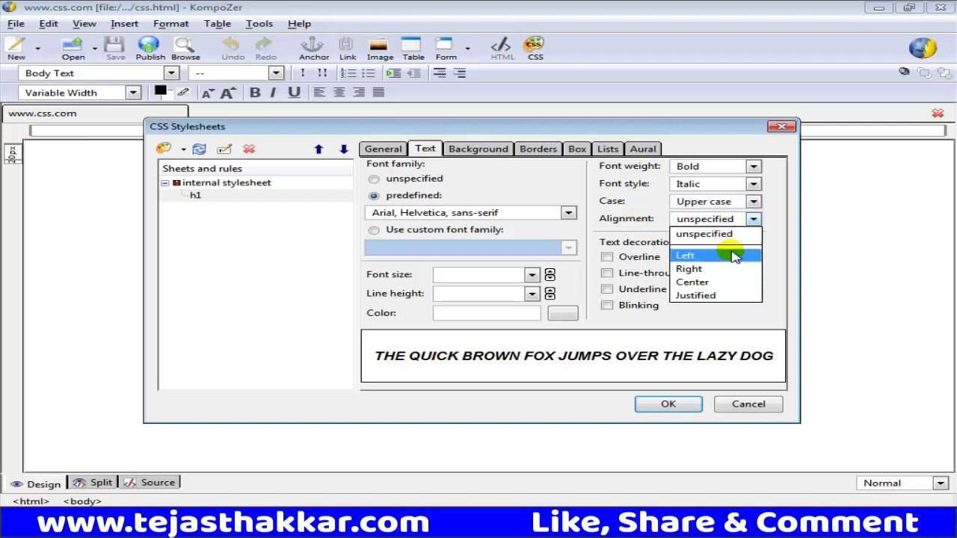
{"action": "left_click", "coordinate": [695, 284]}
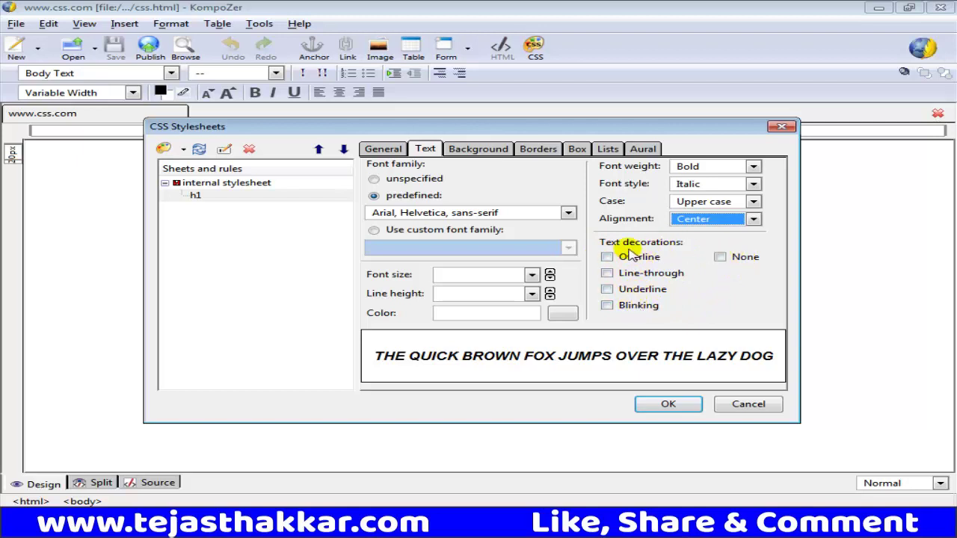
{"action": "left_click", "coordinate": [633, 292]}
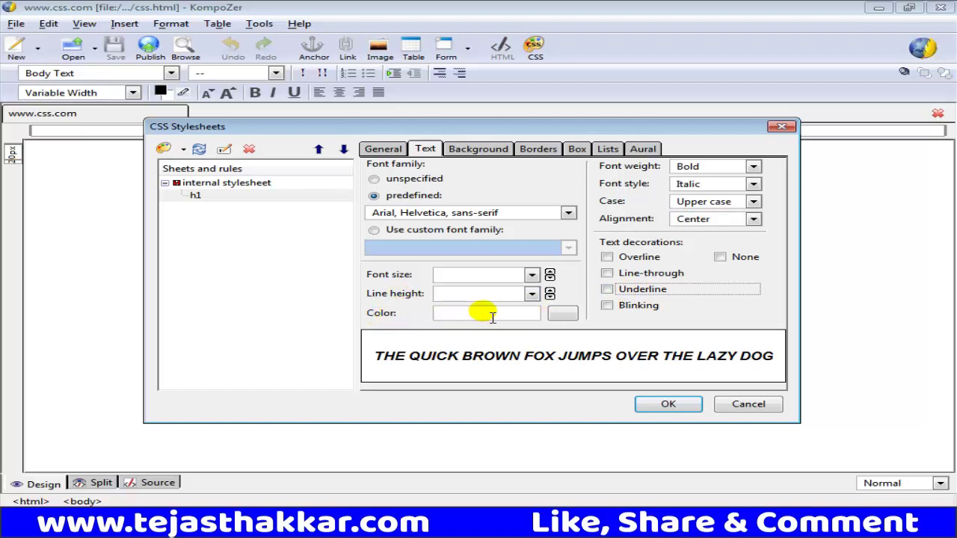
- Set the h1 text color to the predefined red (#FF0000)
{"action": "left_click", "coordinate": [563, 314]}
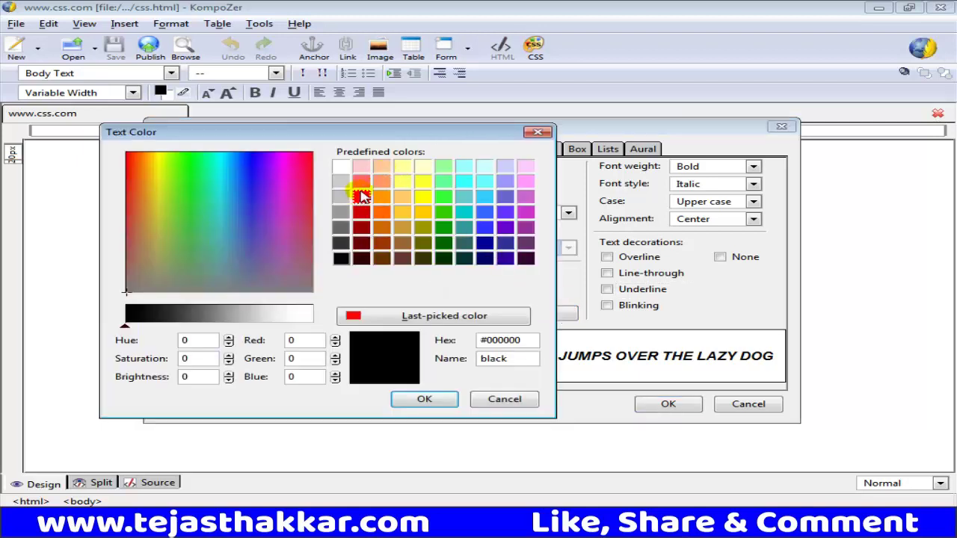
{"action": "left_click", "coordinate": [361, 196]}
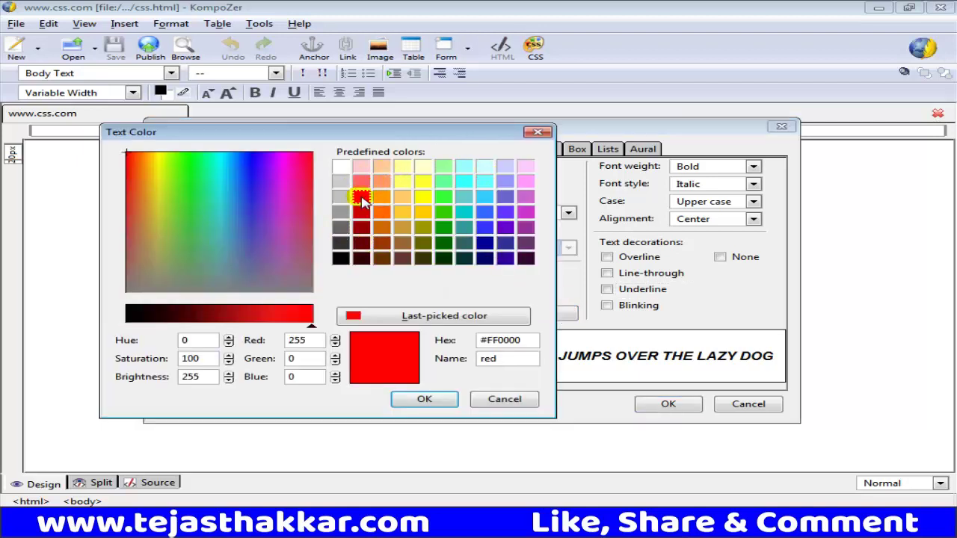
{"action": "left_click", "coordinate": [424, 399]}
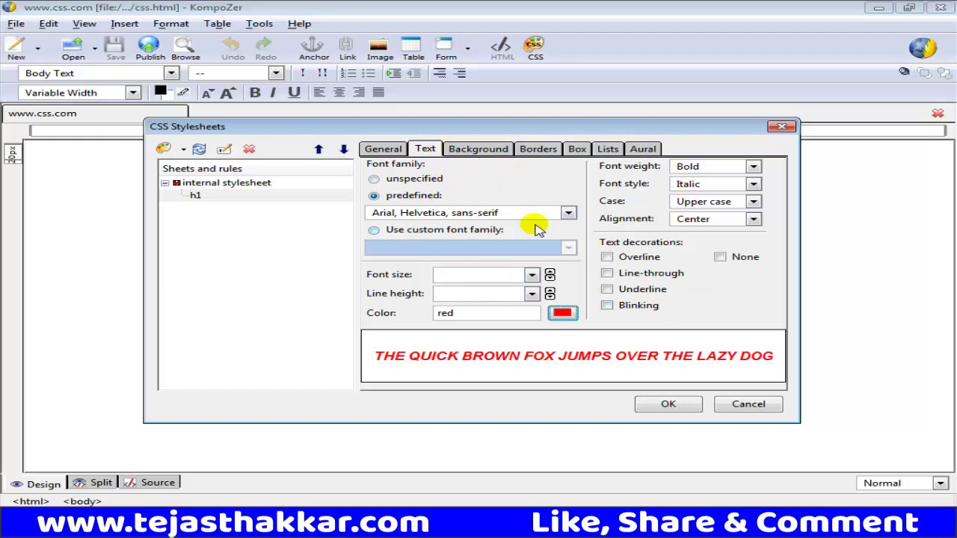
- Set the h1 background color to the predefined yellow and check it in the text preview
{"action": "left_click", "coordinate": [479, 149]}
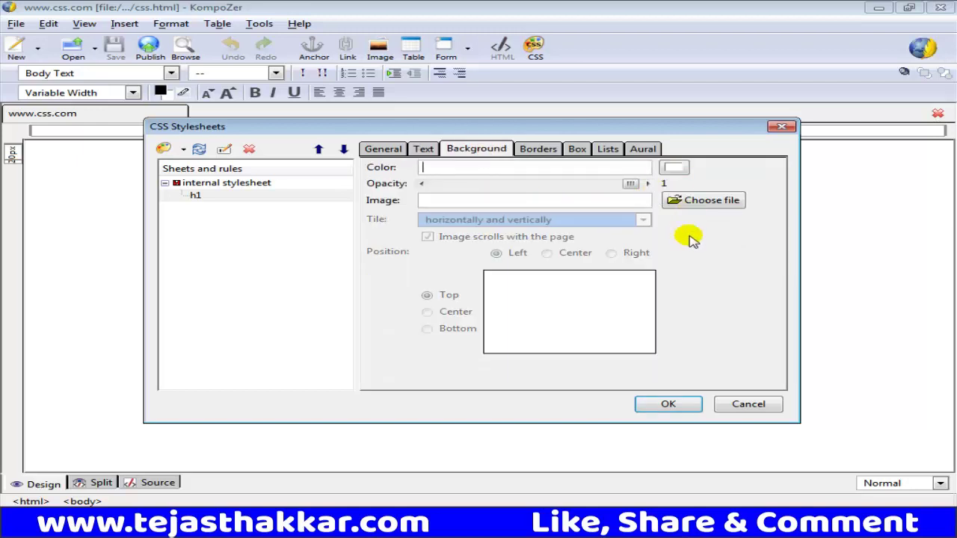
{"action": "left_click", "coordinate": [452, 167]}
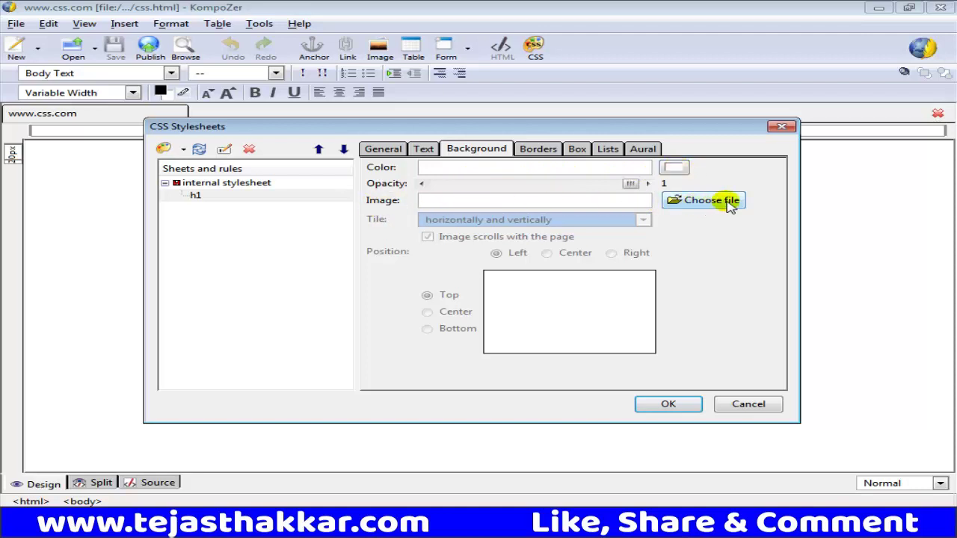
{"action": "left_click", "coordinate": [674, 169]}
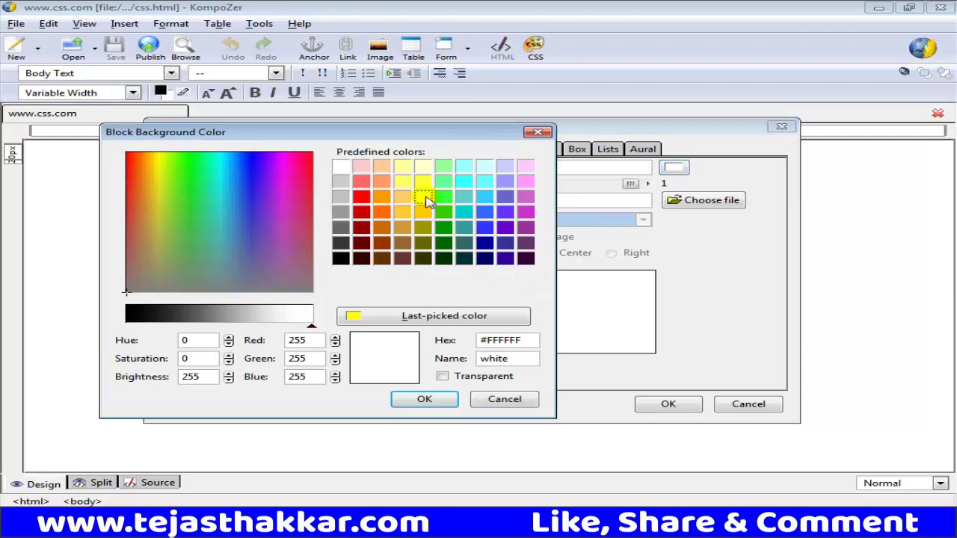
{"action": "left_click", "coordinate": [424, 197]}
{"action": "left_click", "coordinate": [426, 401]}
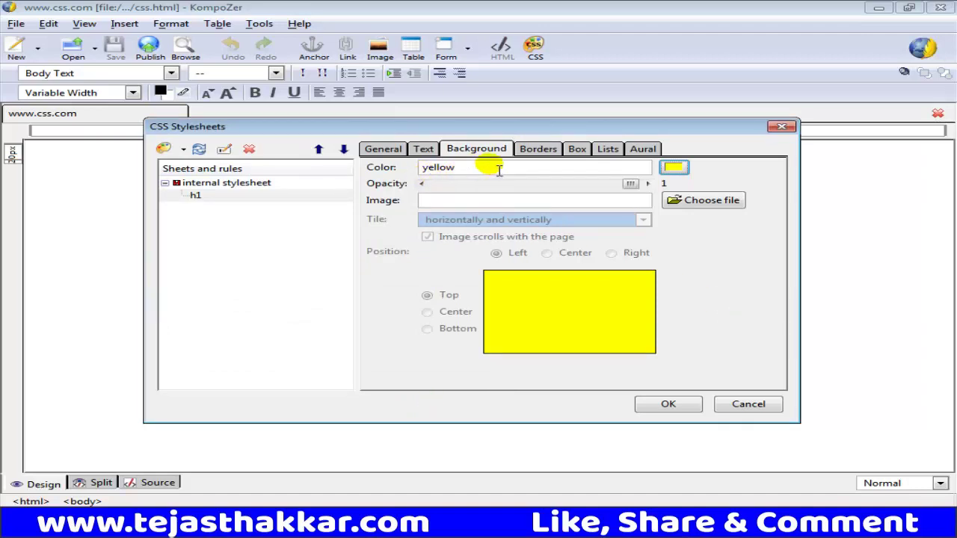
{"action": "left_click", "coordinate": [423, 149]}
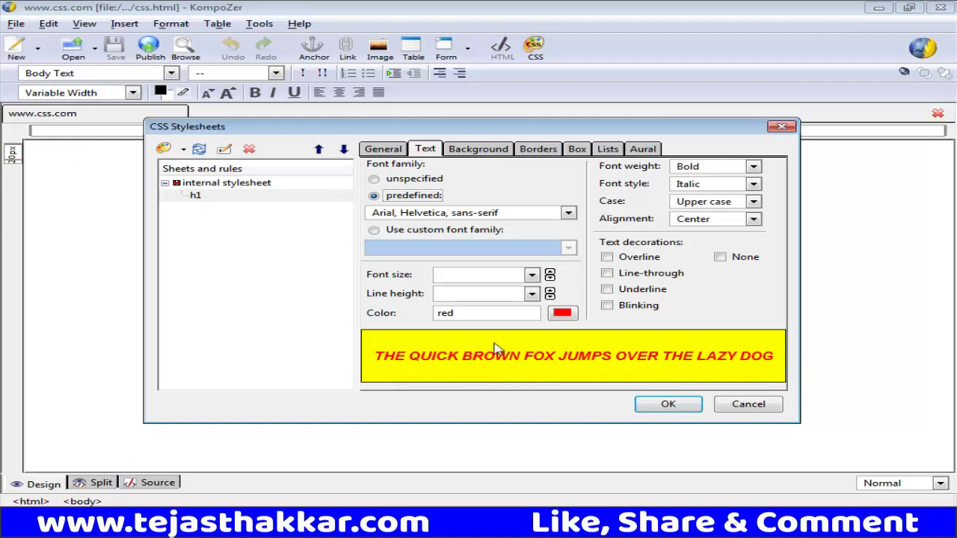
- Apply a dotted border style to all four sides of the h1 element
{"action": "left_click", "coordinate": [482, 149]}
{"action": "left_click", "coordinate": [537, 150]}
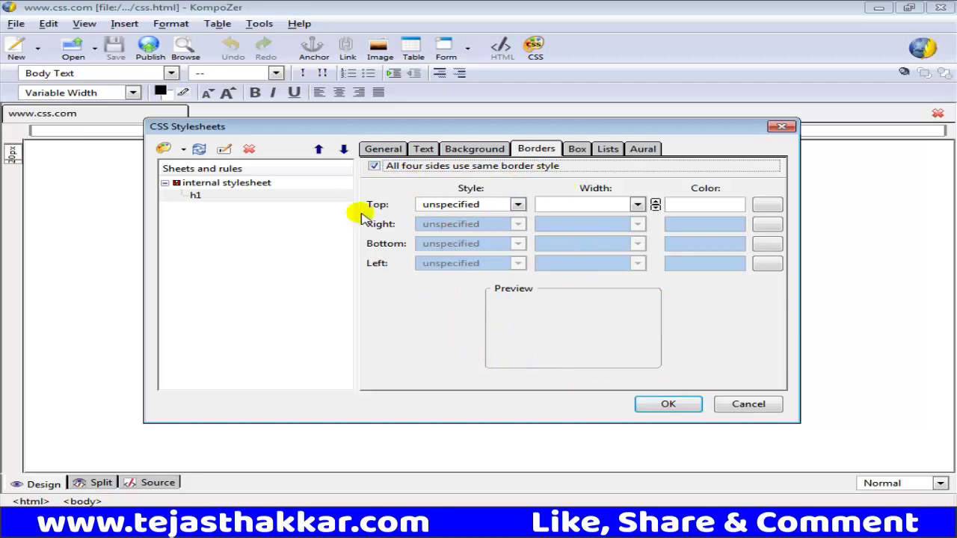
{"action": "left_click", "coordinate": [471, 205]}
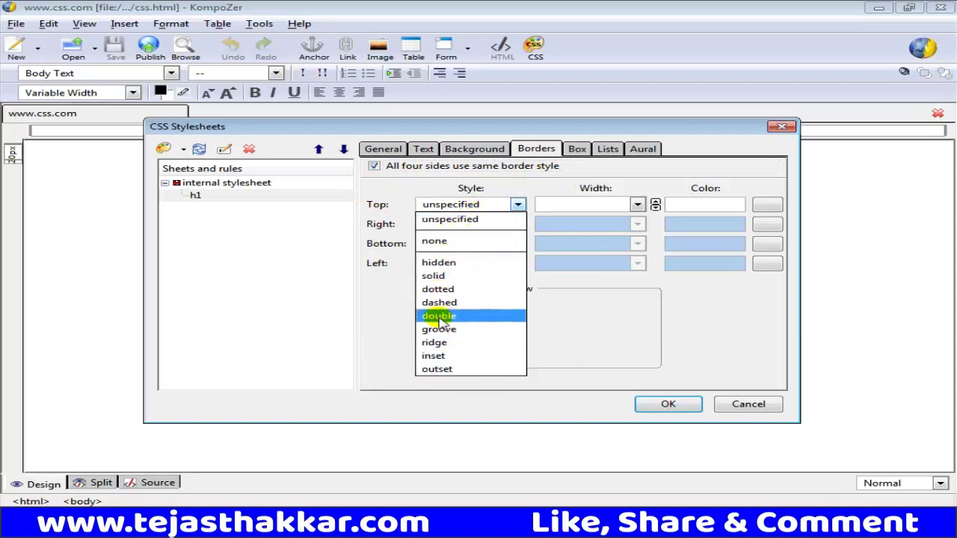
{"action": "left_click", "coordinate": [453, 289]}
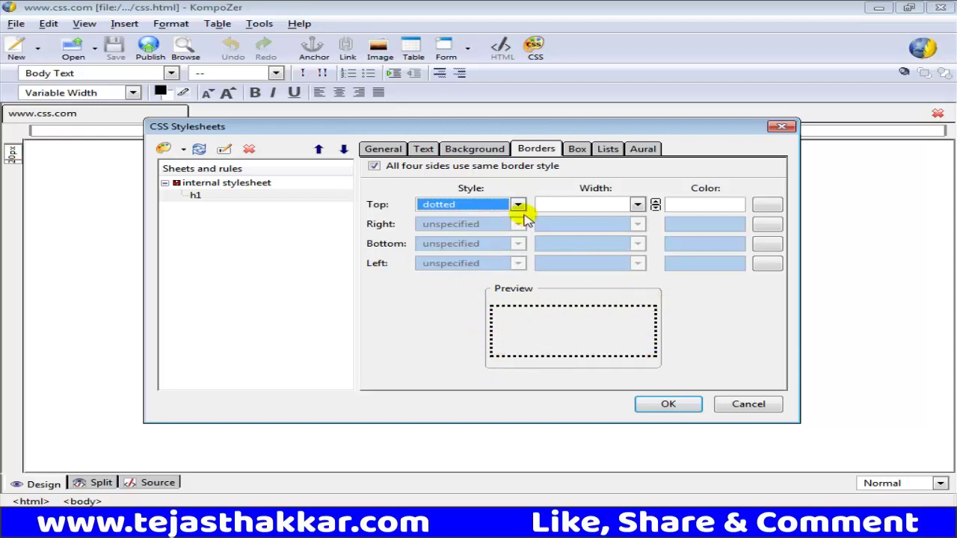
- Allow separate border styles per side for h1 and set the right and left borders to double
{"action": "left_click", "coordinate": [374, 167]}
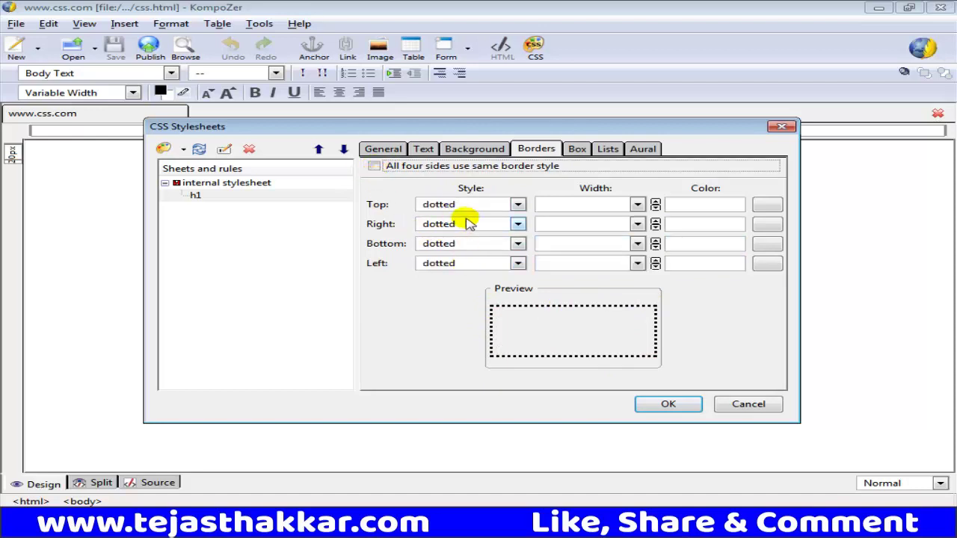
{"action": "left_click", "coordinate": [516, 223]}
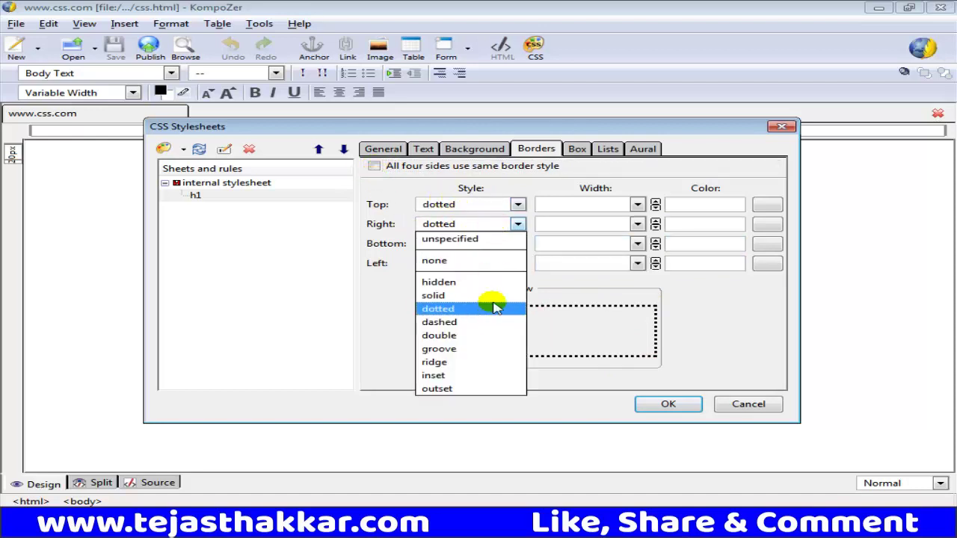
{"action": "left_click", "coordinate": [445, 336]}
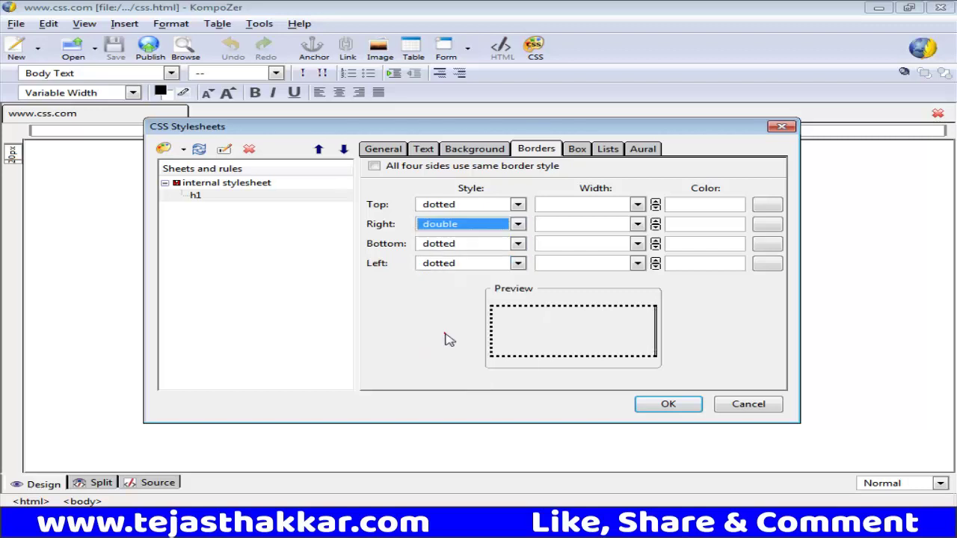
{"action": "left_click", "coordinate": [517, 263]}
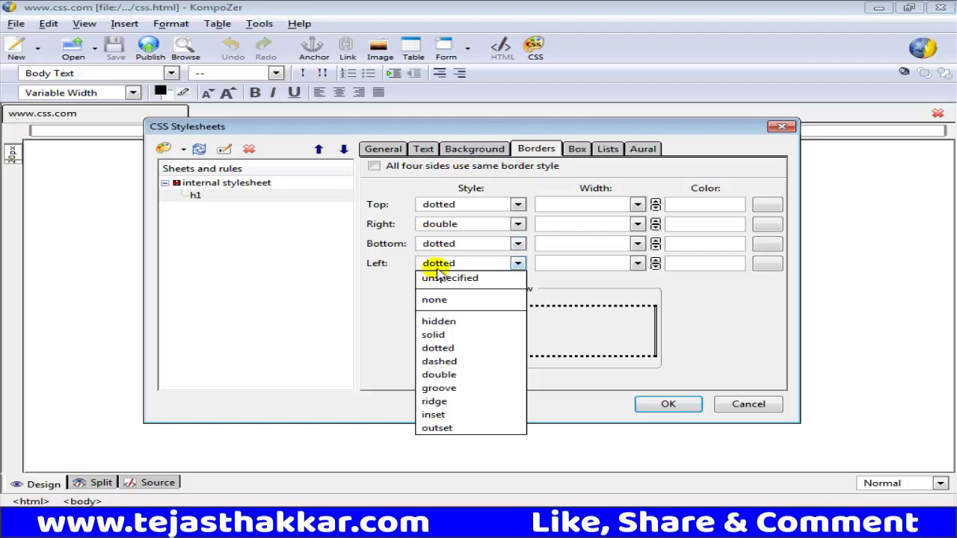
{"action": "left_click", "coordinate": [439, 374]}
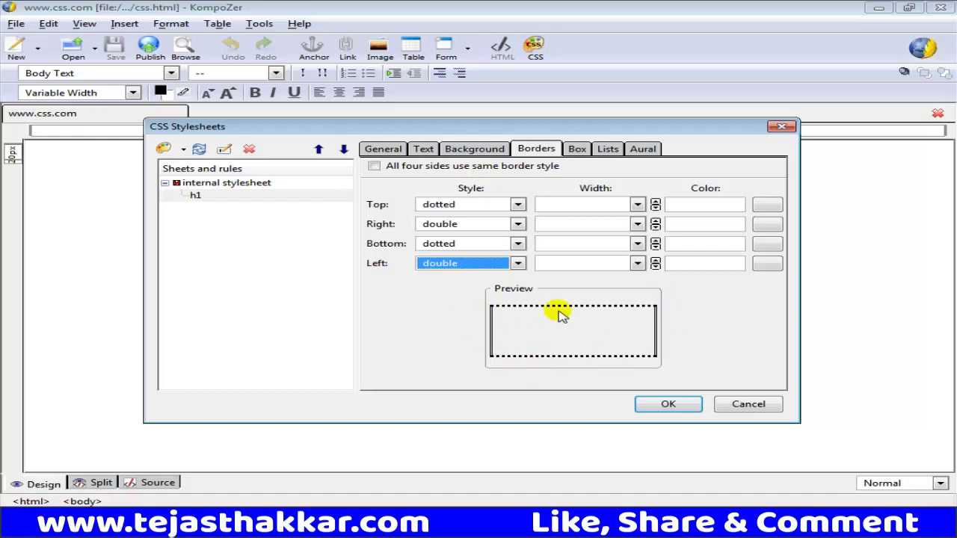
- Review the h1 text, background and border settings and the CSS declarations in its style rule
{"action": "left_click", "coordinate": [424, 149]}
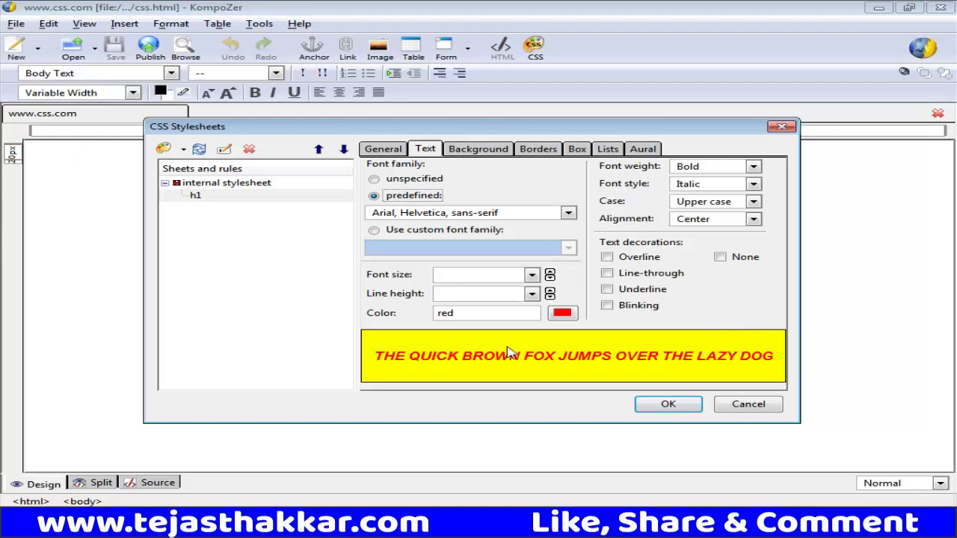
{"action": "left_click", "coordinate": [535, 151]}
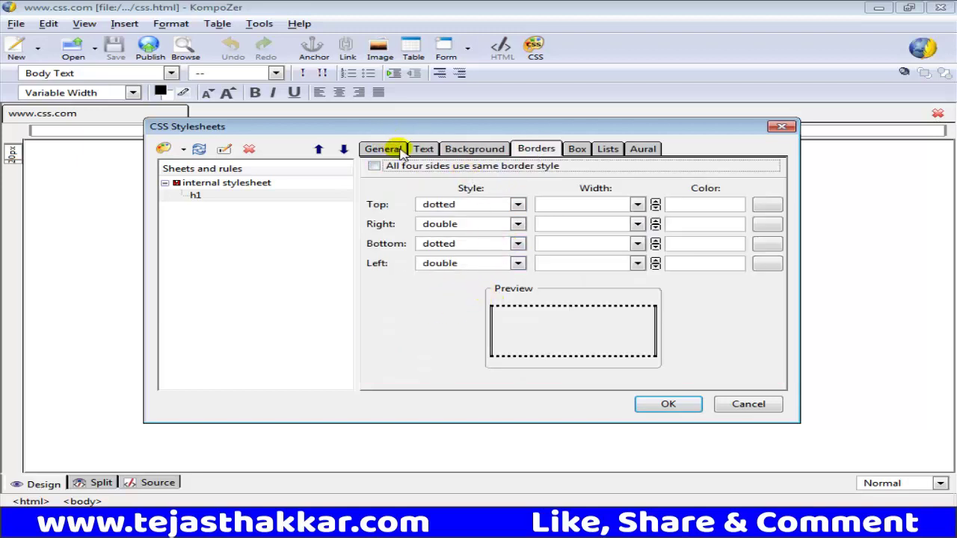
{"action": "left_click", "coordinate": [488, 148]}
{"action": "left_click", "coordinate": [425, 150]}
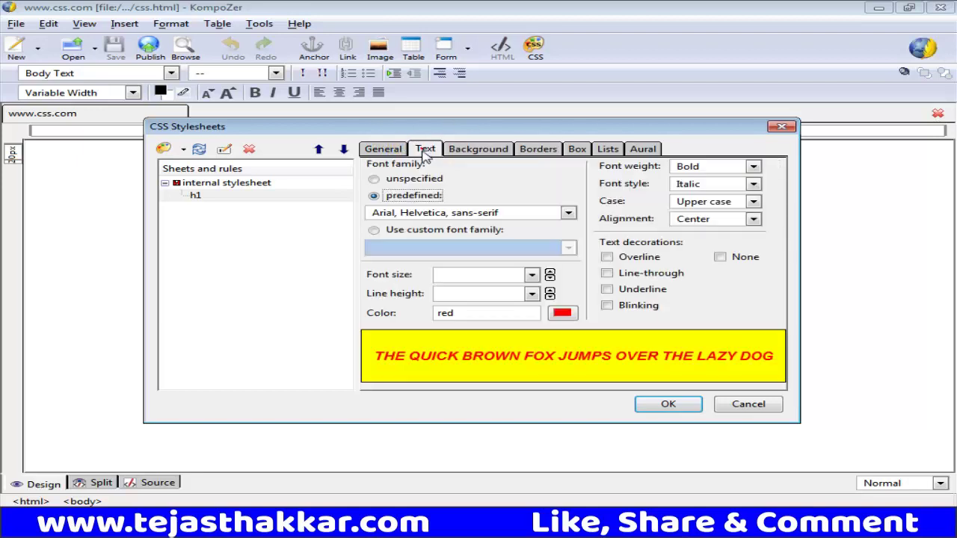
{"action": "left_click", "coordinate": [386, 151]}
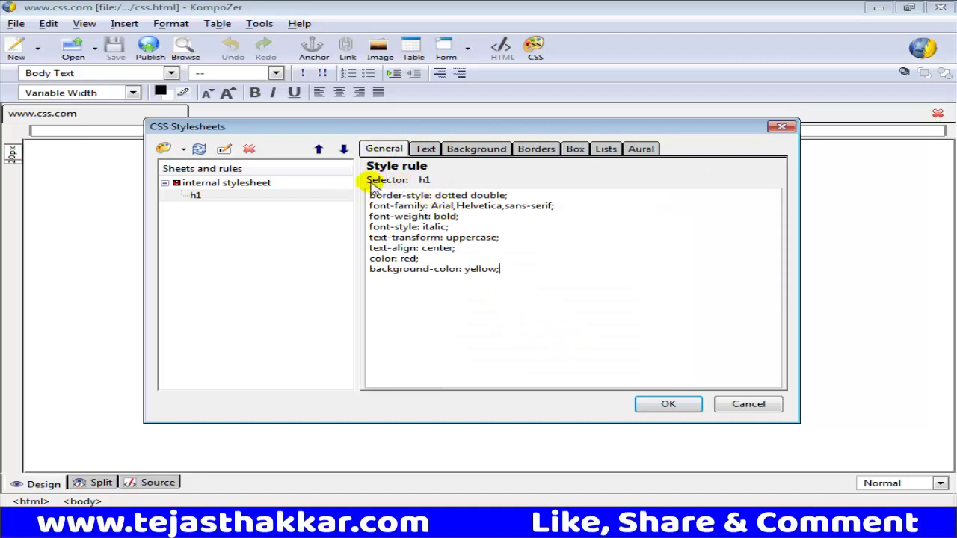
{"action": "left_click", "coordinate": [547, 281]}
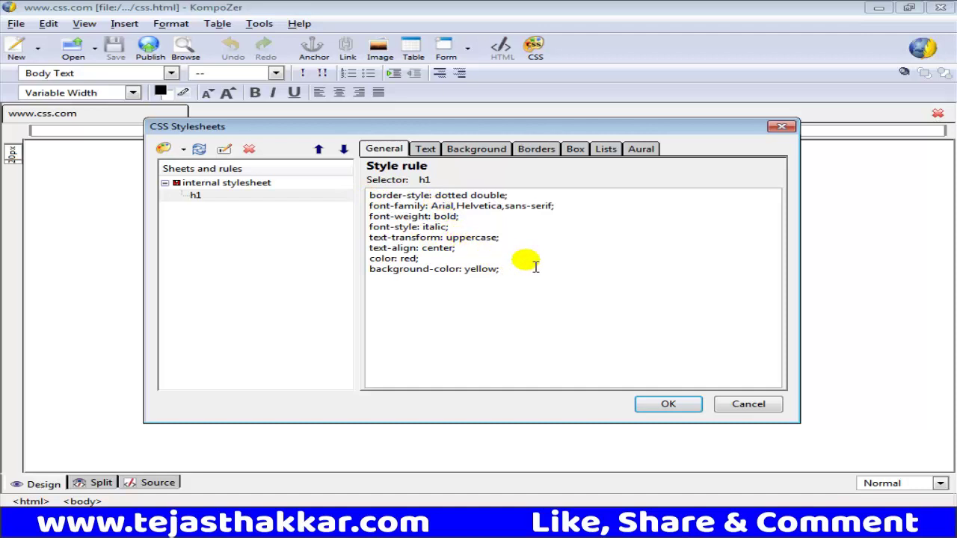
{"action": "left_click_drag", "start_coordinate": [502, 282], "coordinate": [363, 196]}
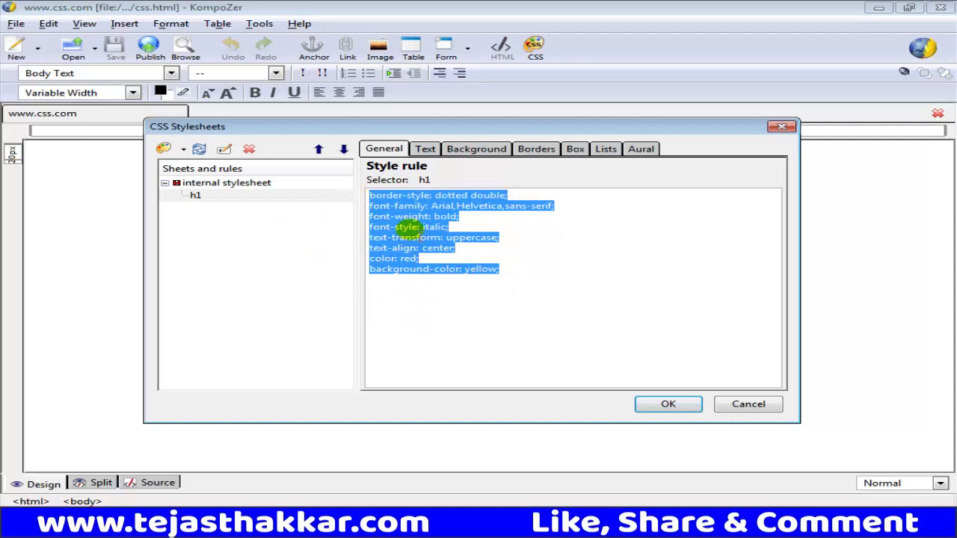
{"action": "left_click", "coordinate": [482, 216]}
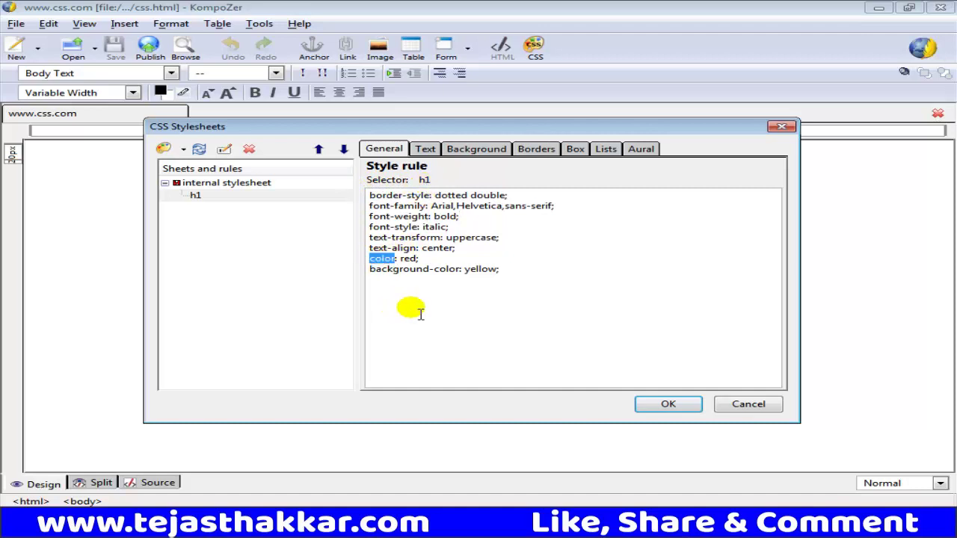
{"action": "double_click", "coordinate": [403, 257]}
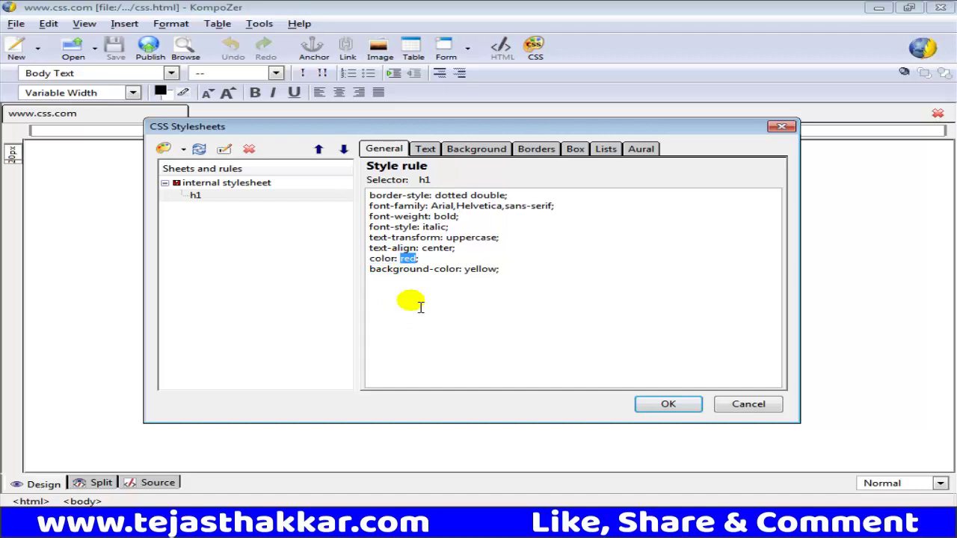
{"action": "left_click", "coordinate": [420, 258]}
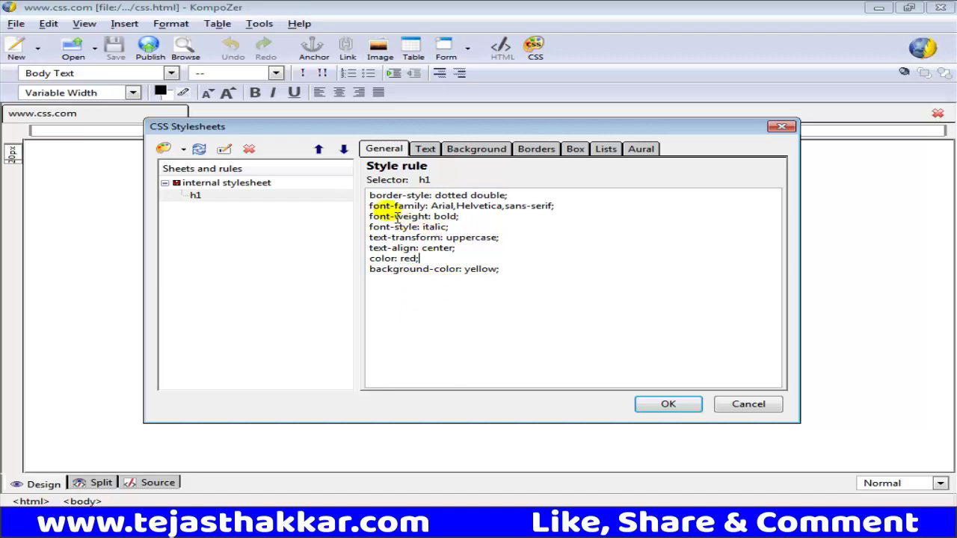
{"action": "left_click_drag", "start_coordinate": [369, 196], "coordinate": [431, 197]}
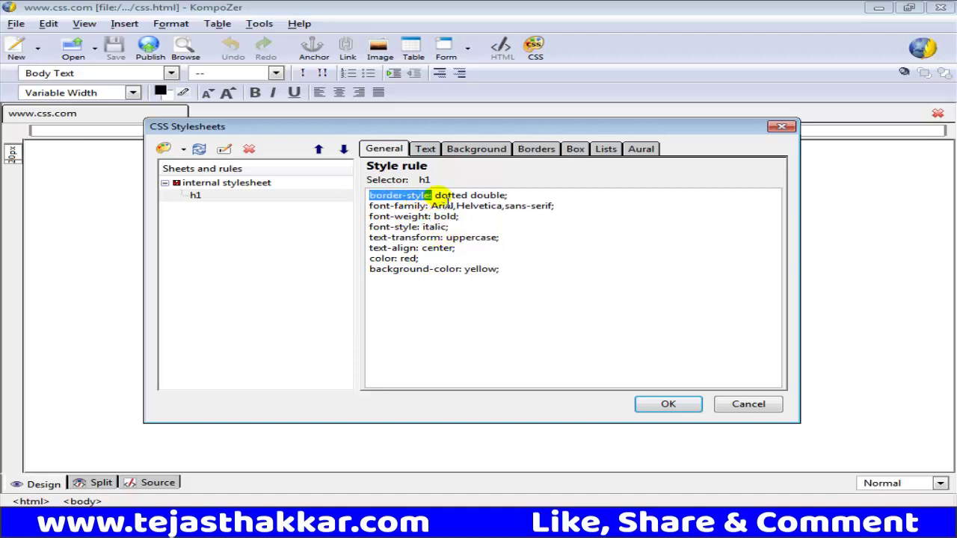
{"action": "left_click_drag", "start_coordinate": [434, 196], "coordinate": [506, 197]}
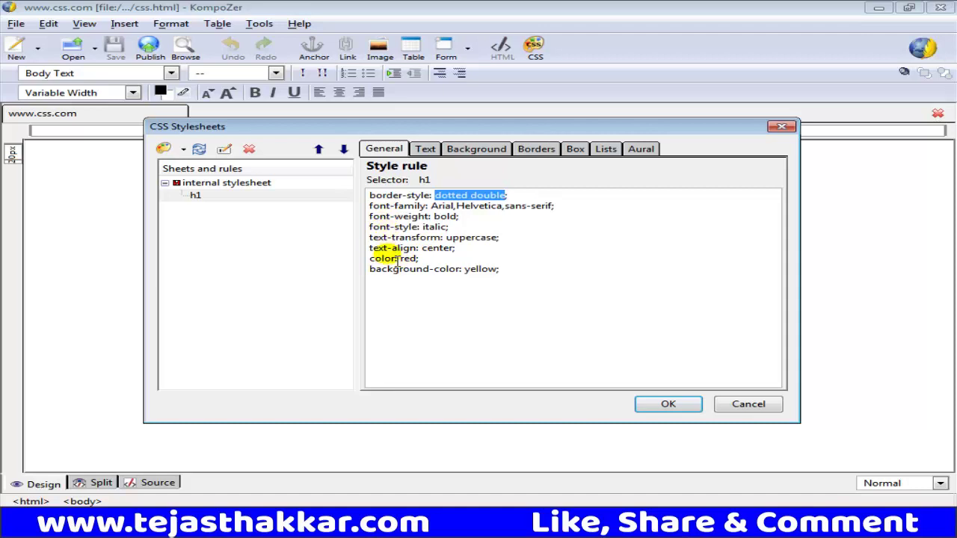
{"action": "double_click", "coordinate": [473, 238]}
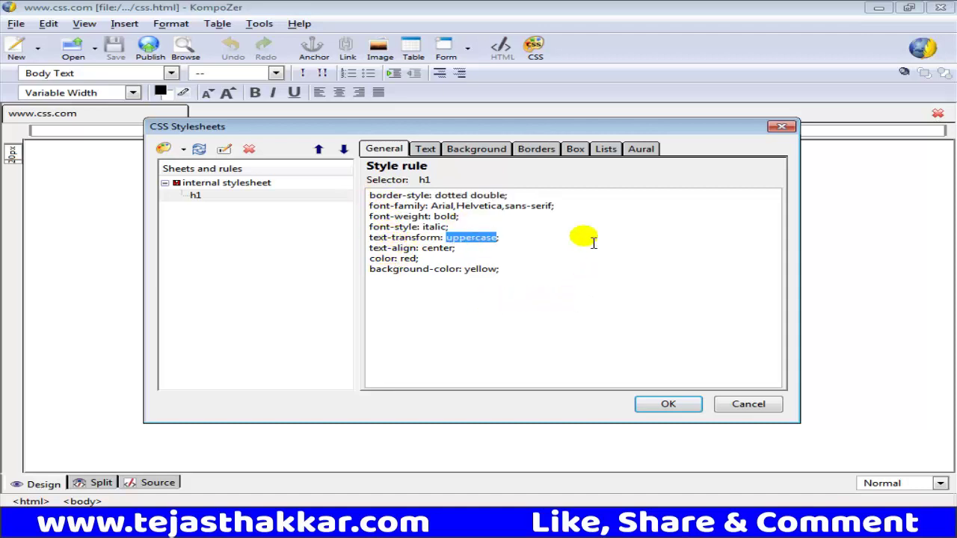
{"action": "left_click", "coordinate": [527, 236]}
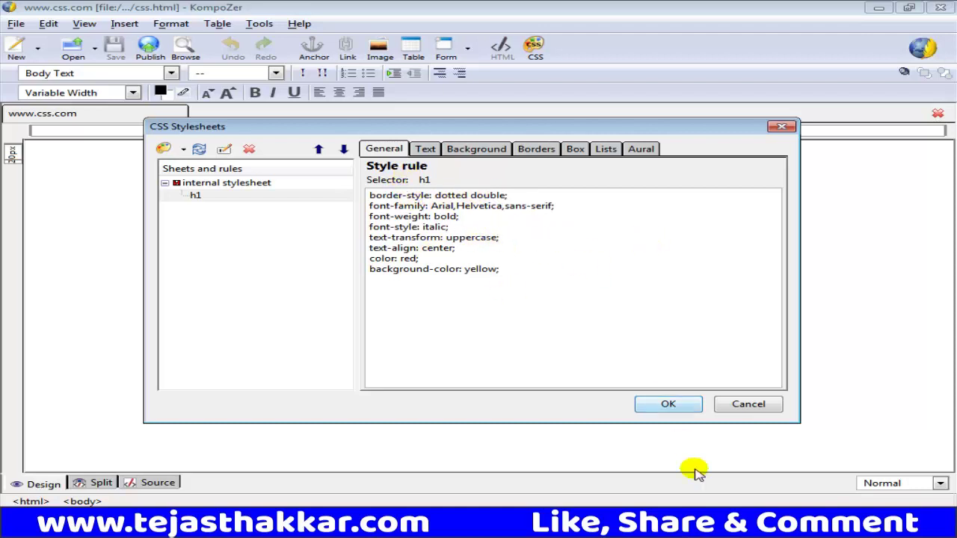
- Accept the stylesheet changes and format the empty line of the page as Heading 1
{"action": "left_click", "coordinate": [667, 405]}
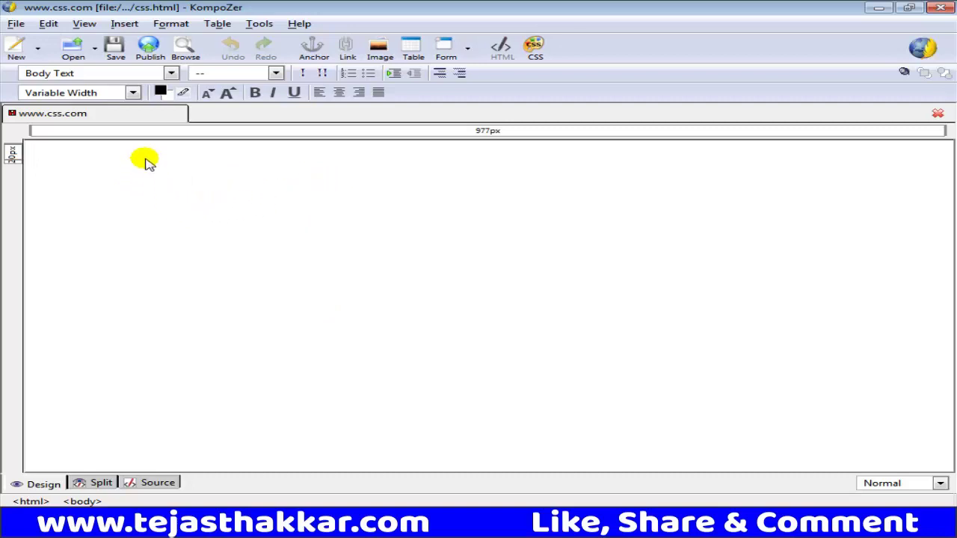
{"action": "left_click", "coordinate": [172, 73]}
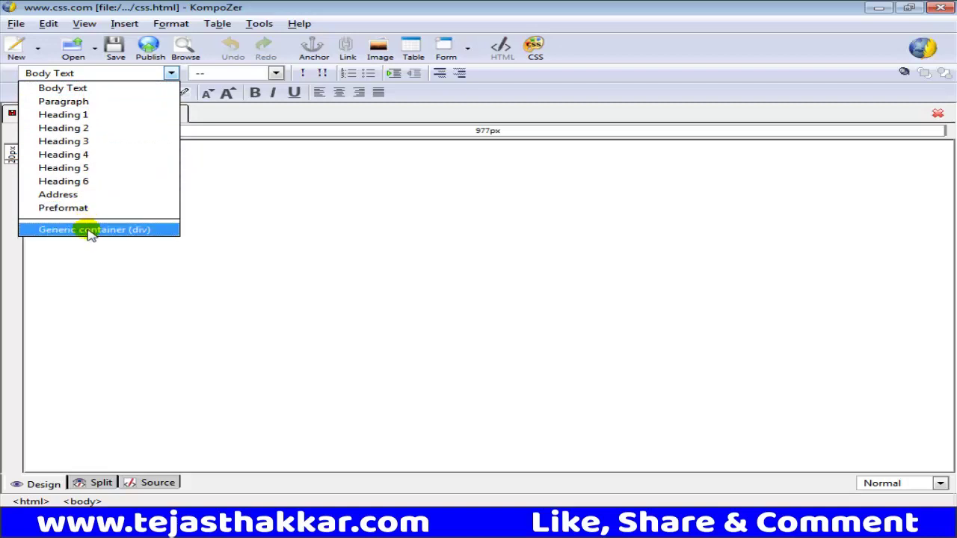
{"action": "left_click", "coordinate": [109, 118]}
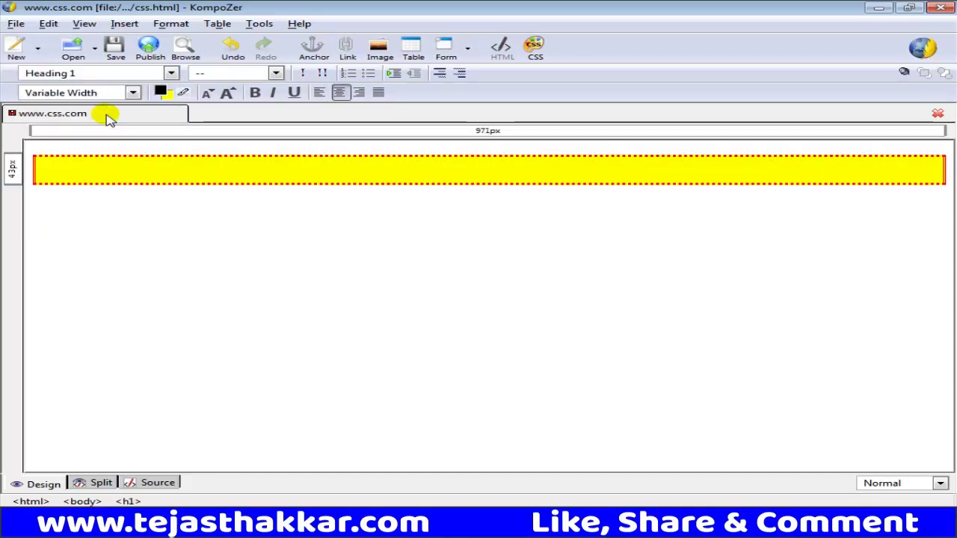
- Enter the heading text "COMPUTER WITH" followed by the presenter's full name and save the page
{"action": "type", "text": "COMPUTER WITH TEJAS THAK"}
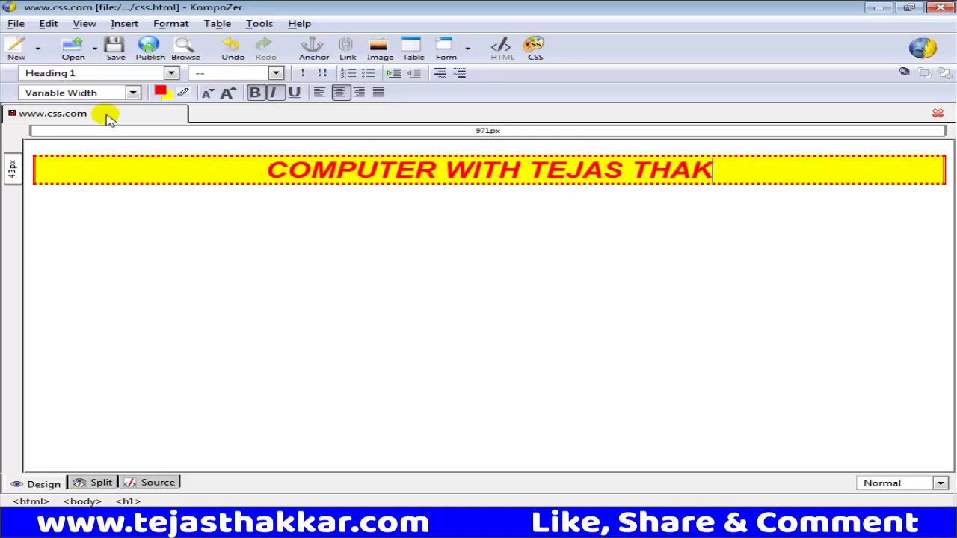
{"action": "type", "text": "KAR"}
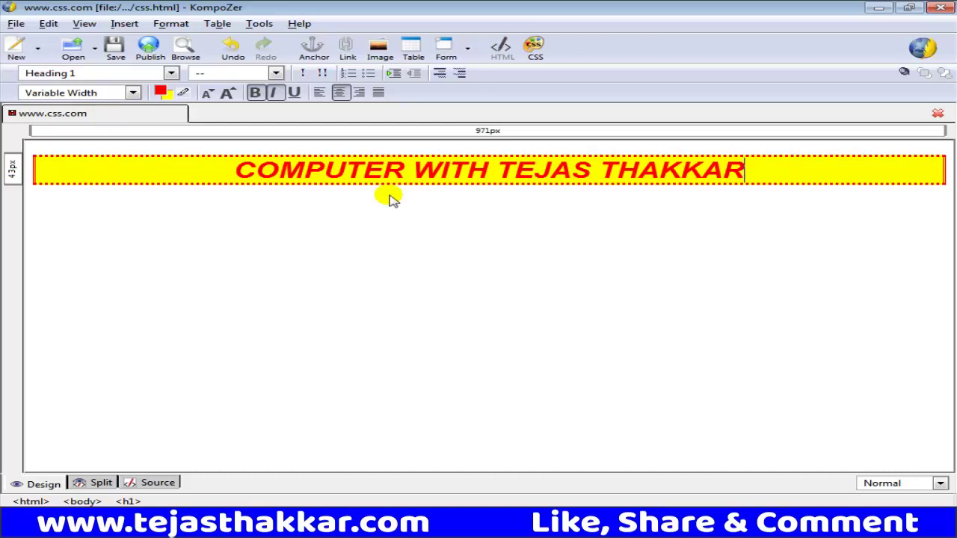
{"action": "left_click", "coordinate": [114, 49]}
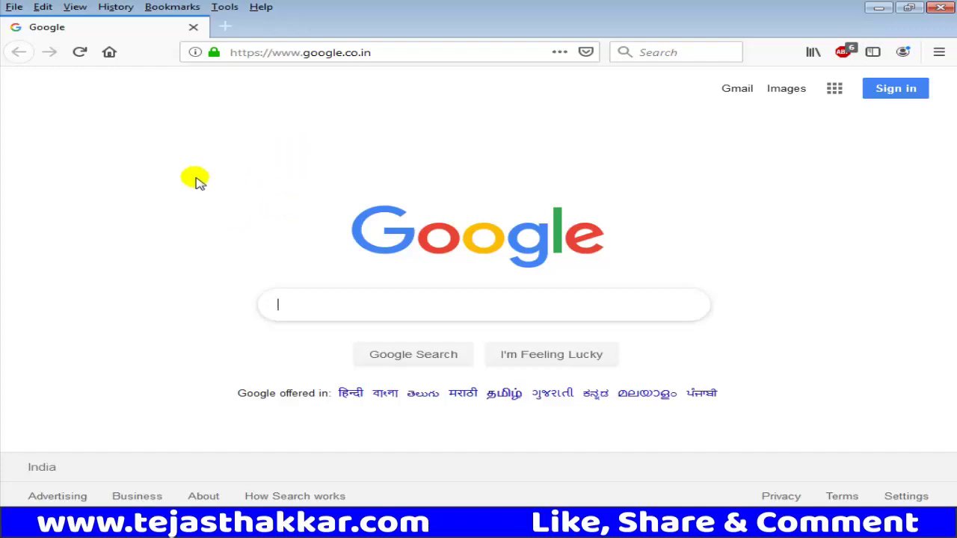
- Switch to Firefox and open the css page from the Desktop to examine the styled heading at 180% zoom
{"action": "left_click", "coordinate": [14, 7]}
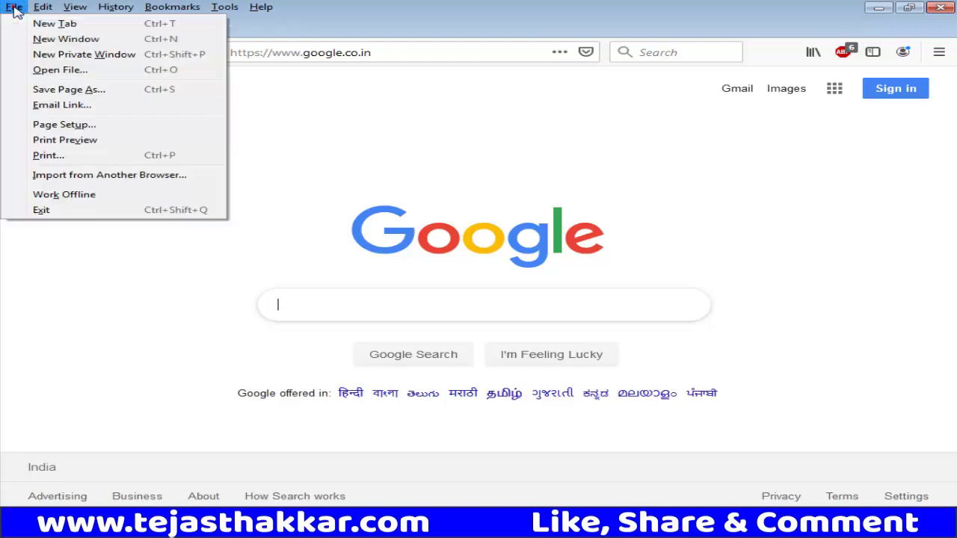
{"action": "left_click", "coordinate": [59, 69]}
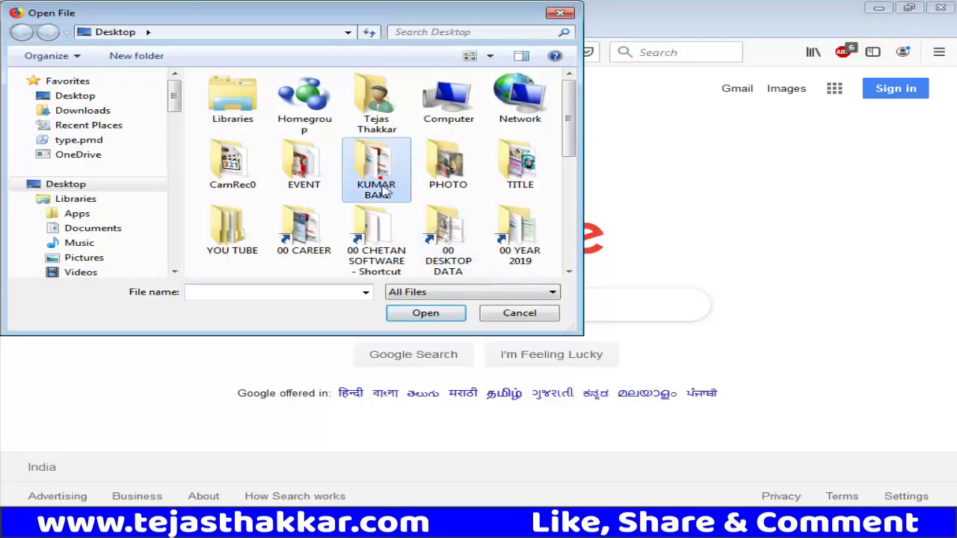
{"action": "scroll", "coordinate": [394, 224], "scroll_direction": "down", "scroll_amount": 1}
{"action": "scroll", "coordinate": [394, 238], "scroll_direction": "down", "scroll_amount": 1}
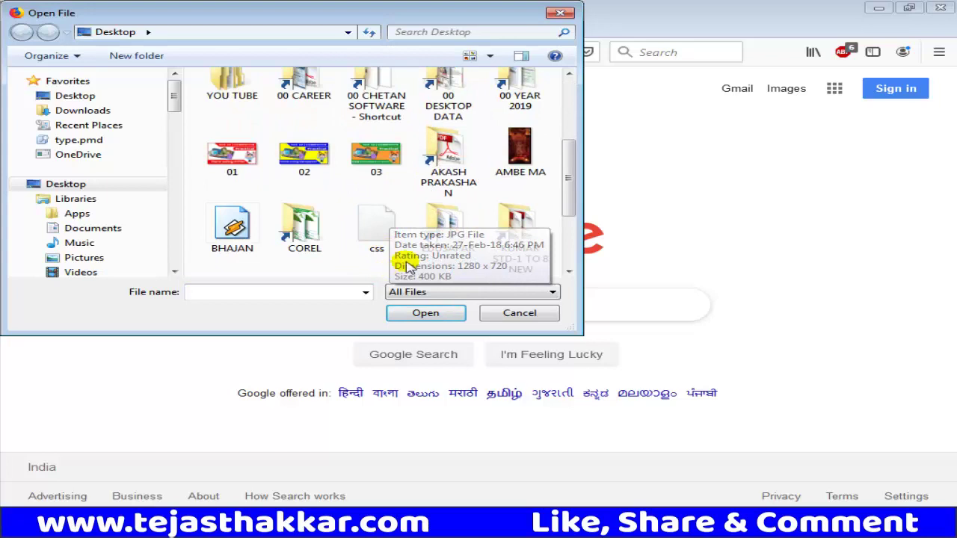
{"action": "left_click", "coordinate": [376, 234]}
{"action": "left_click", "coordinate": [374, 234]}
{"action": "left_click", "coordinate": [377, 216]}
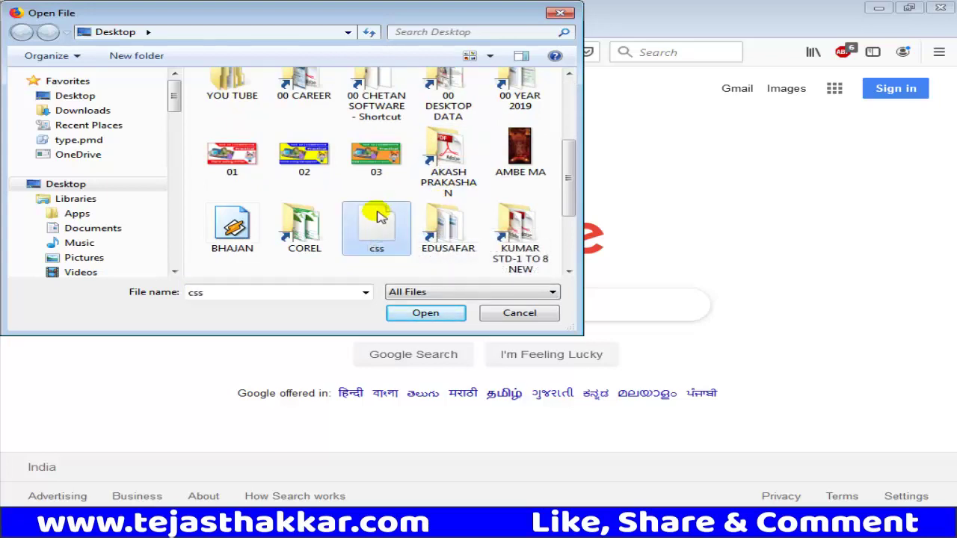
{"action": "left_click", "coordinate": [425, 313]}
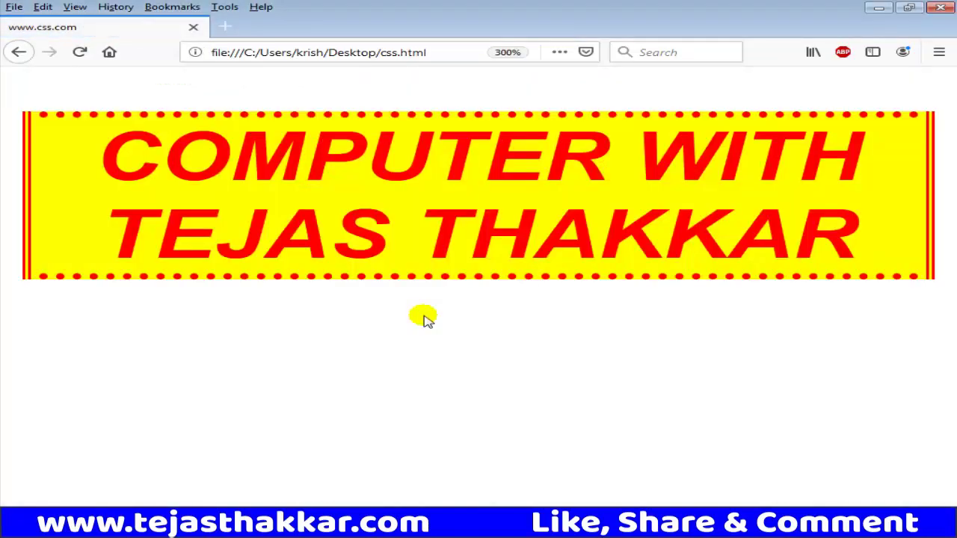
{"action": "scroll", "coordinate": [423, 319], "scroll_direction": "down", "scroll_amount": 6}
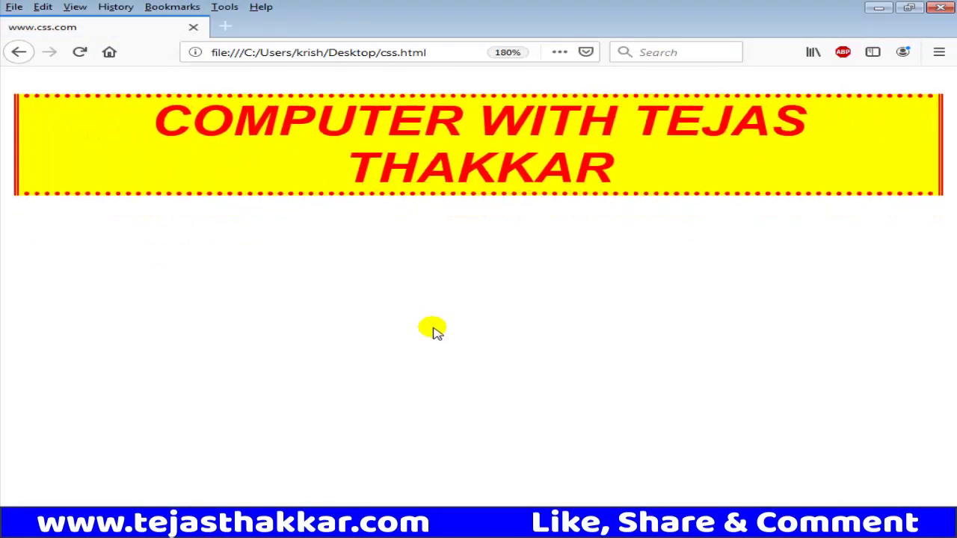